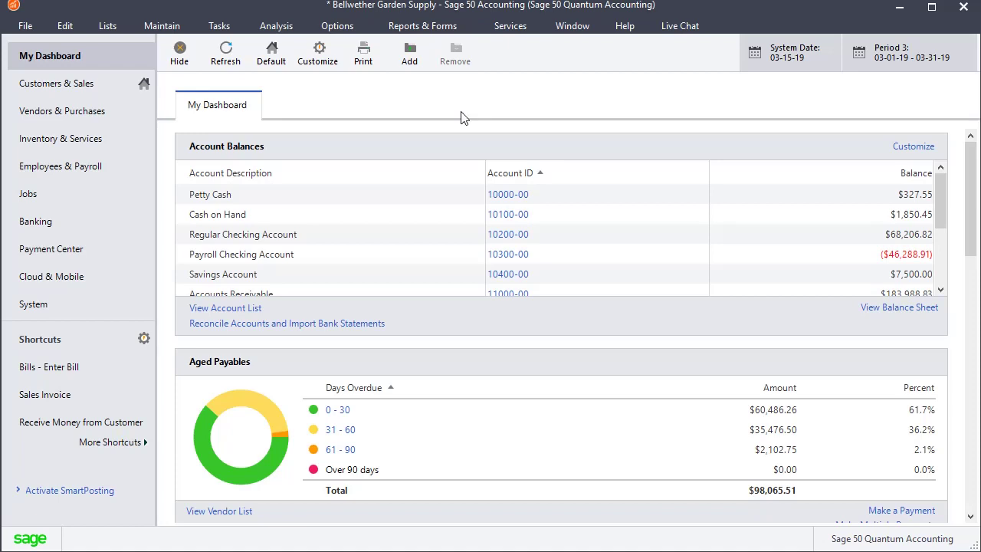
# Open the Cash Flow Manager and dismiss its introductory overview.
pyautogui.click(277, 28)
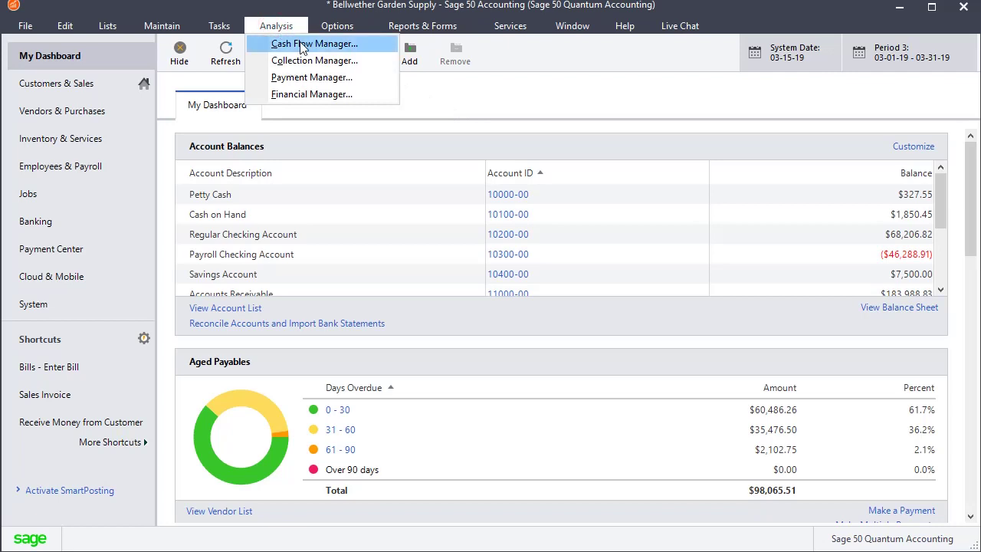
pyautogui.click(301, 43)
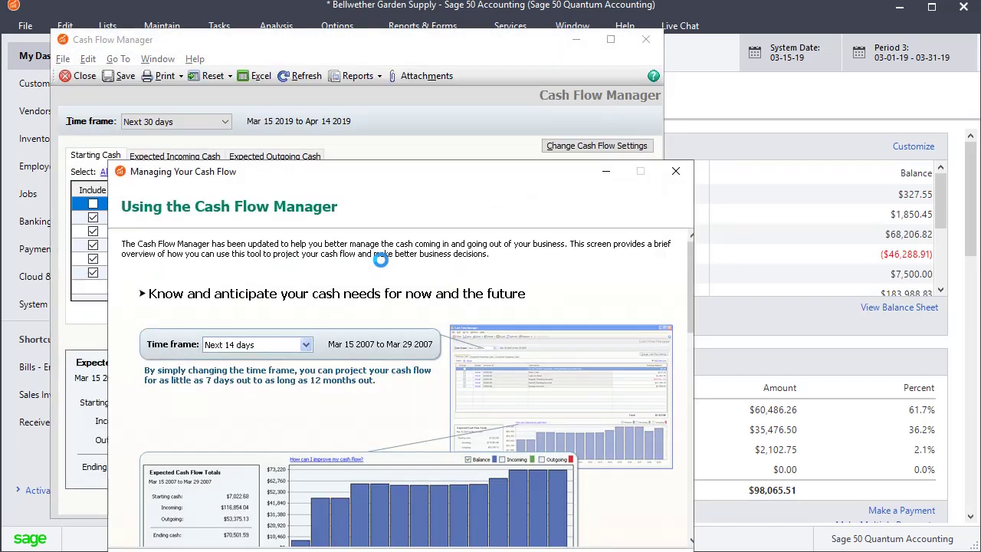
pyautogui.moveTo(345, 173); pyautogui.dragTo(447, 73)
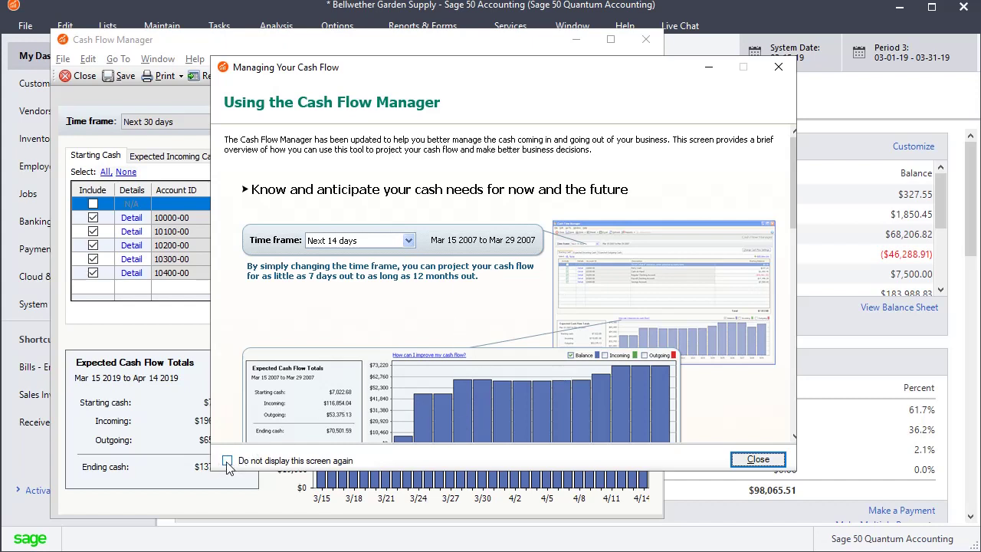
pyautogui.click(738, 464)
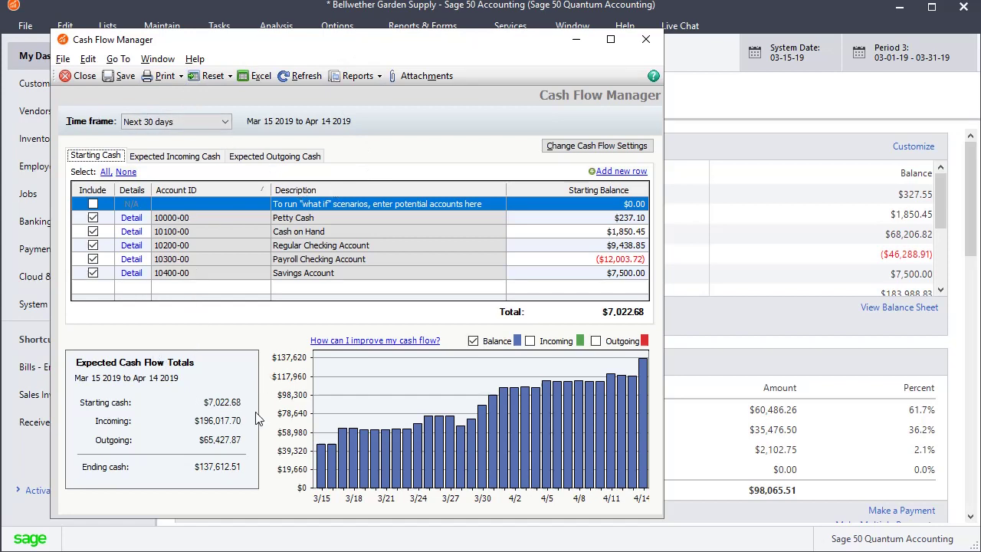
# Show the incoming and outgoing series on the projection chart, and hide both again.
pyautogui.moveTo(538, 403)
pyautogui.click(530, 342)
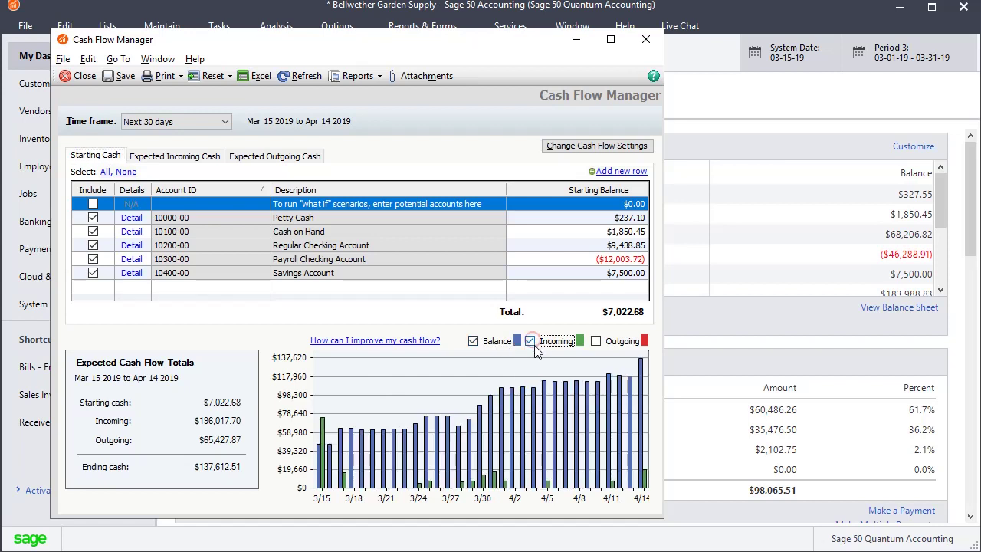
pyautogui.click(597, 342)
pyautogui.click(596, 341)
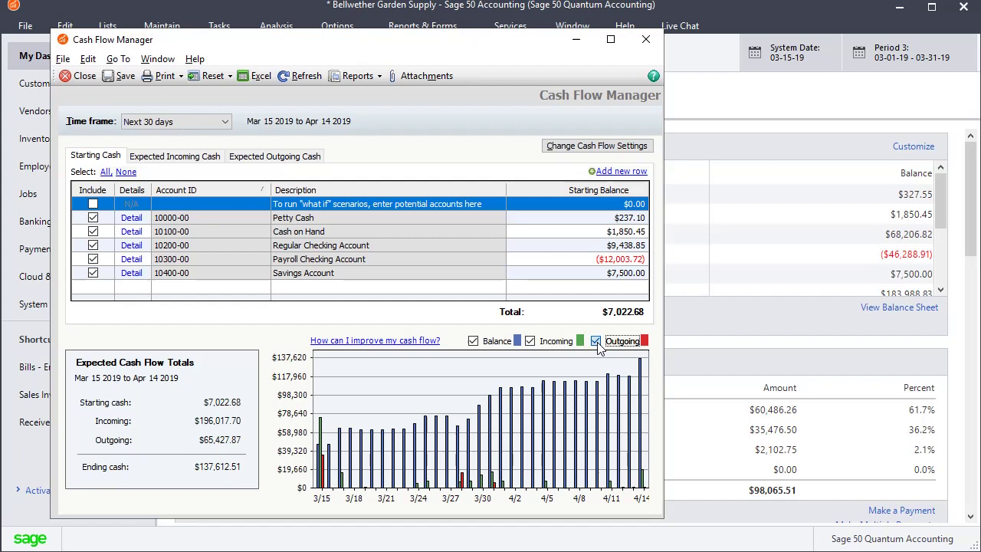
pyautogui.click(530, 341)
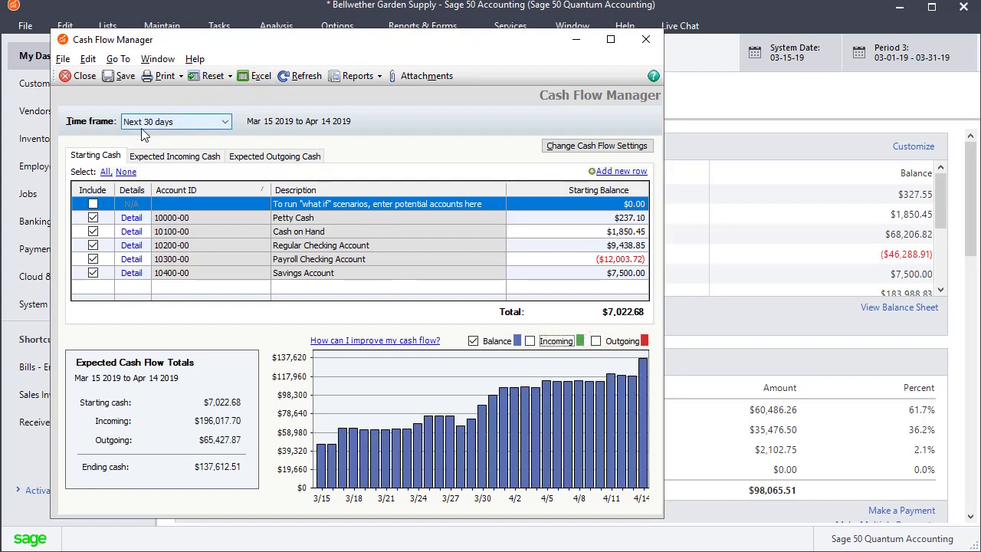
# Check the available time frames, and open the cash flow settings to check the projection basis choices.
pyautogui.click(226, 122)
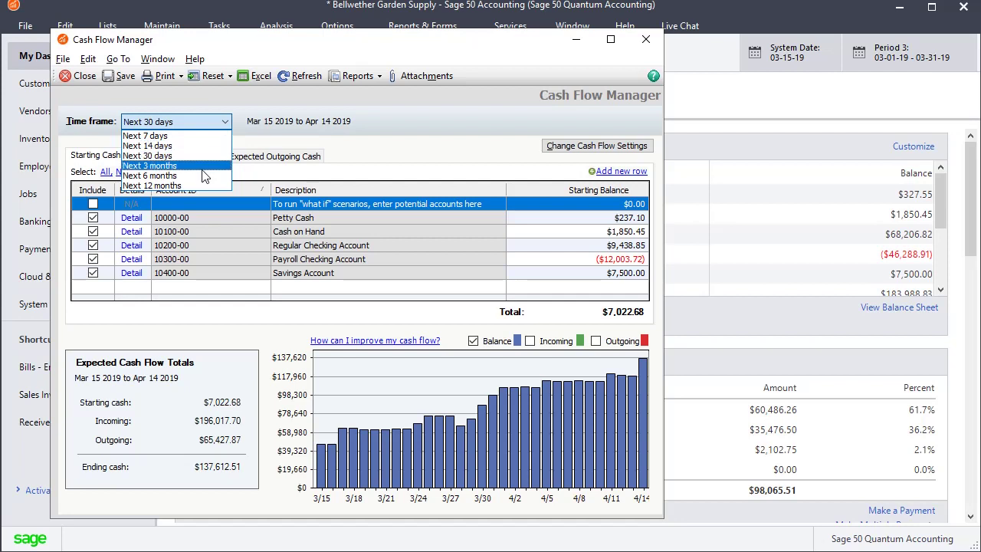
pyautogui.click(223, 123)
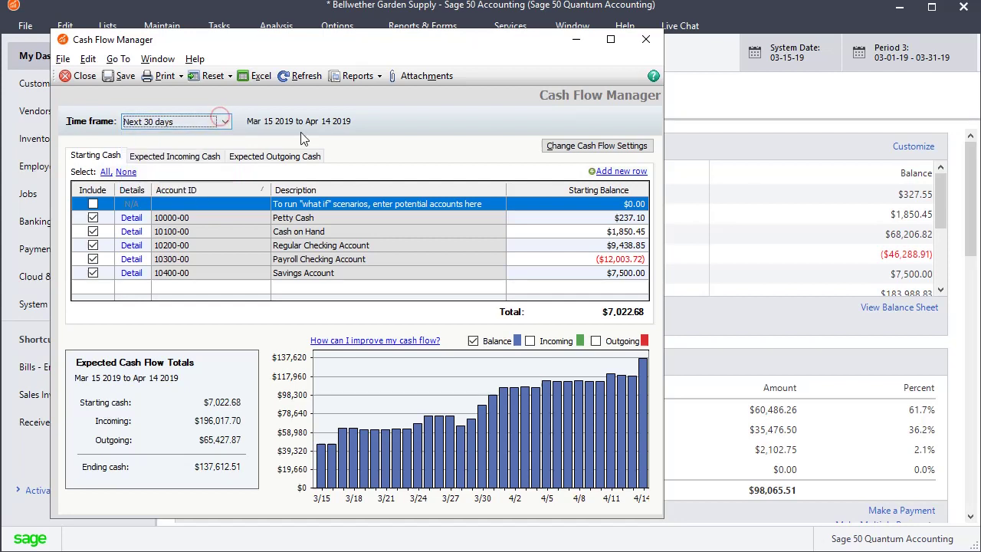
pyautogui.moveTo(564, 152)
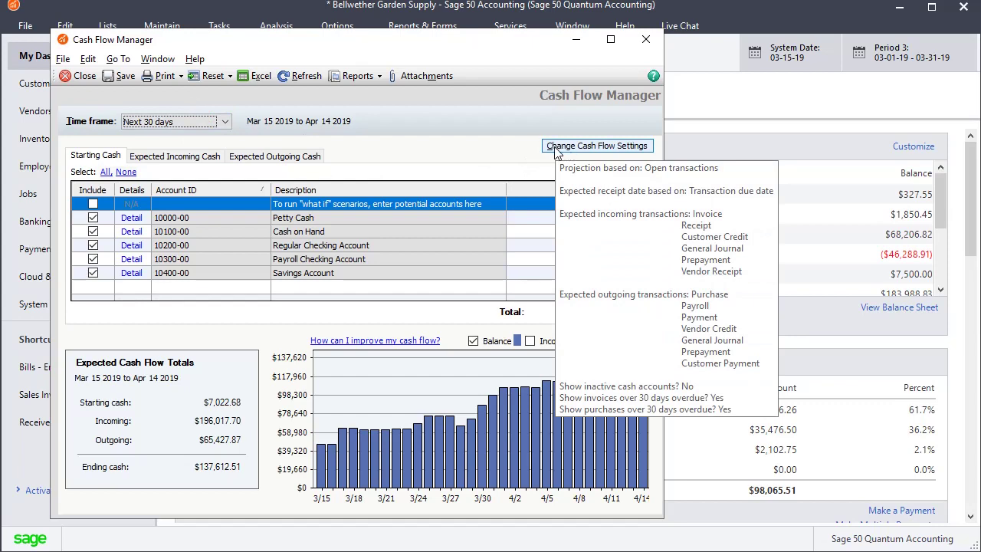
pyautogui.click(558, 149)
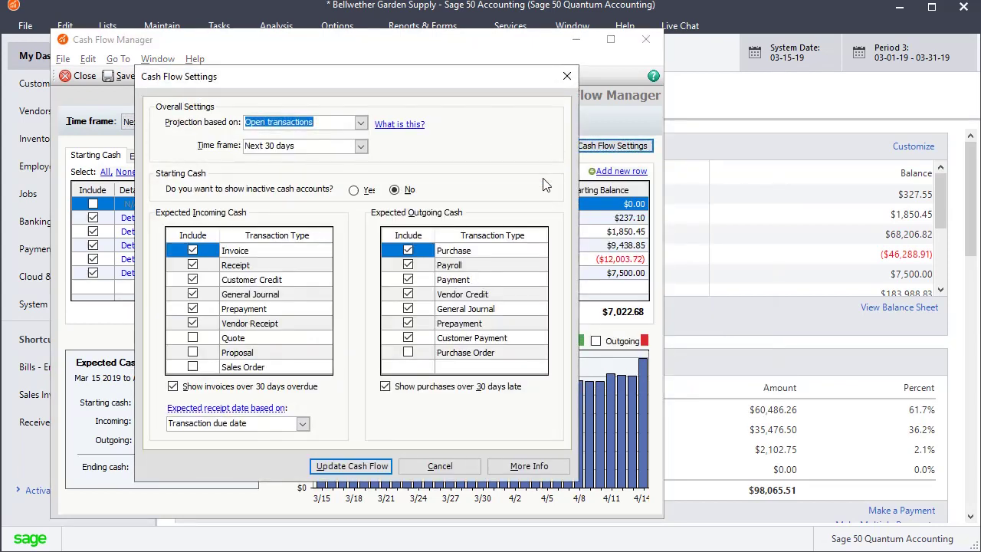
pyautogui.click(360, 124)
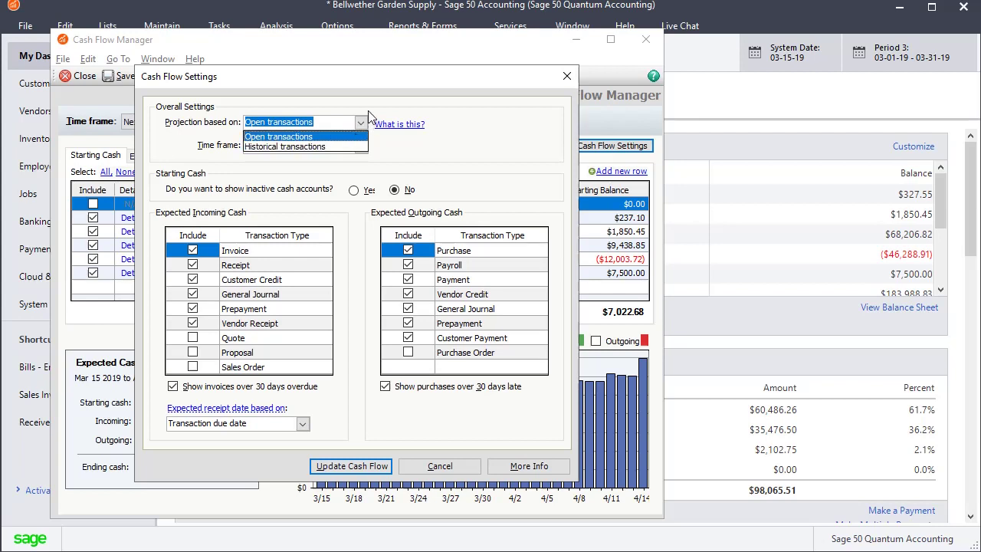
pyautogui.click(364, 115)
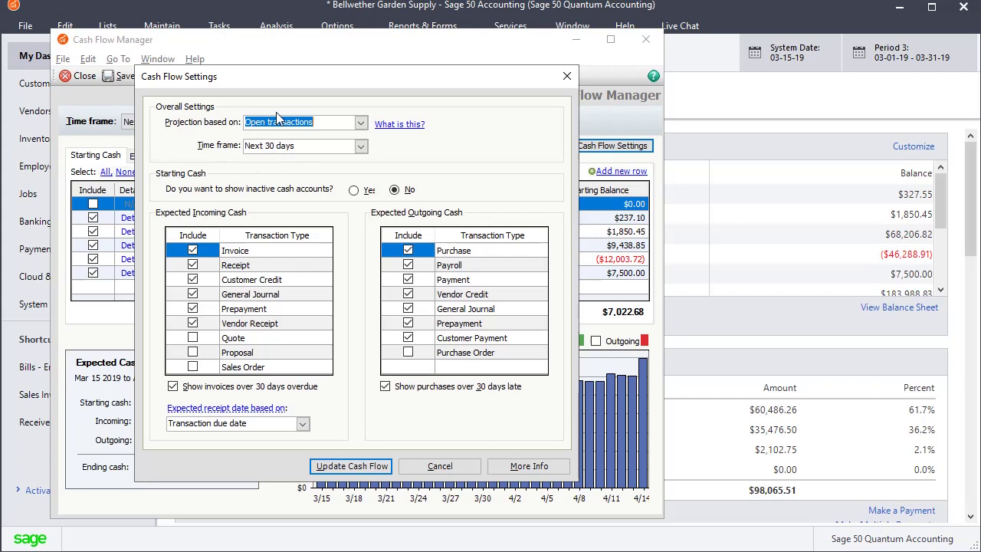
# Review the included transaction types and expected receipt date choices in the cash flow settings, leaving without applying changes.
pyautogui.moveTo(246, 81); pyautogui.dragTo(342, 71)
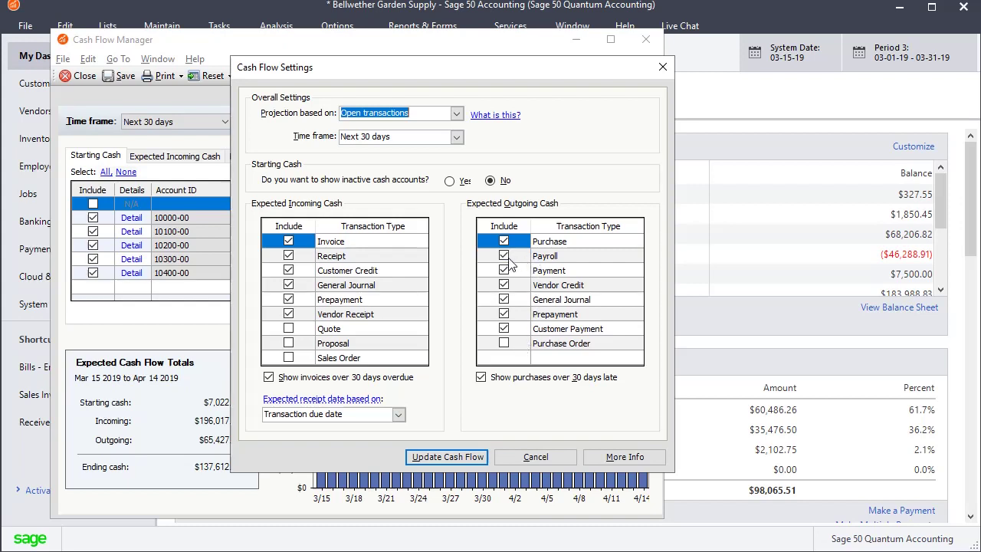
pyautogui.moveTo(553, 264); pyautogui.dragTo(560, 267)
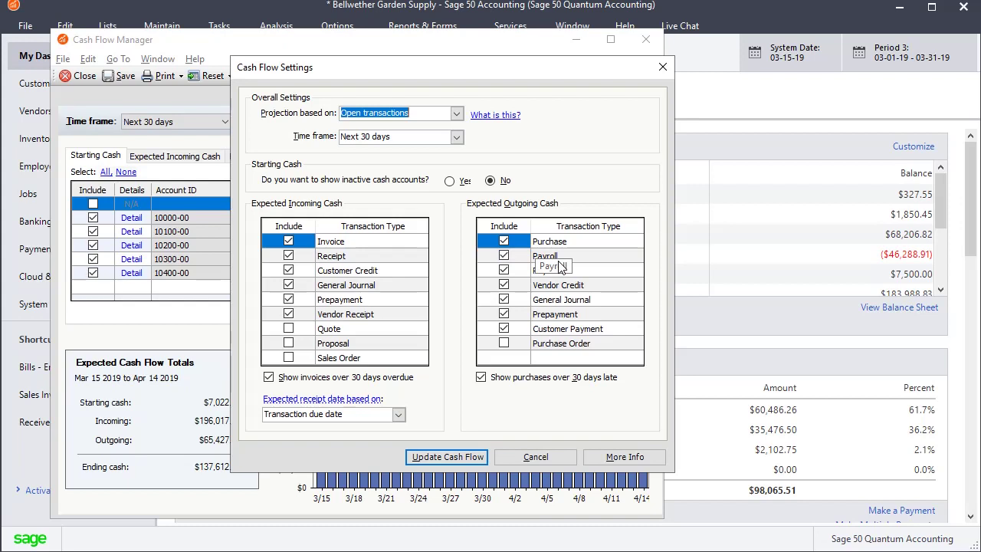
pyautogui.moveTo(558, 263); pyautogui.dragTo(559, 263)
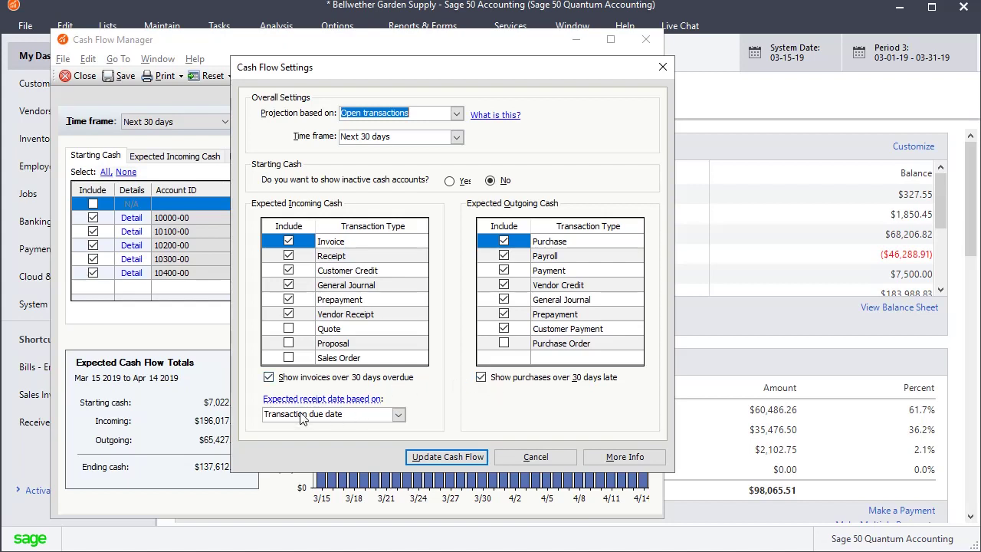
pyautogui.click(397, 414)
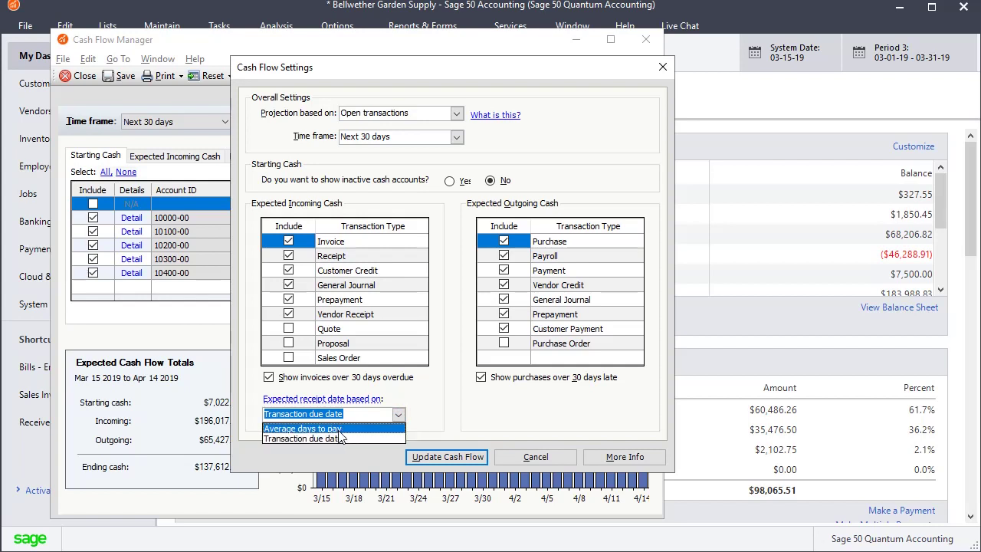
pyautogui.click(423, 401)
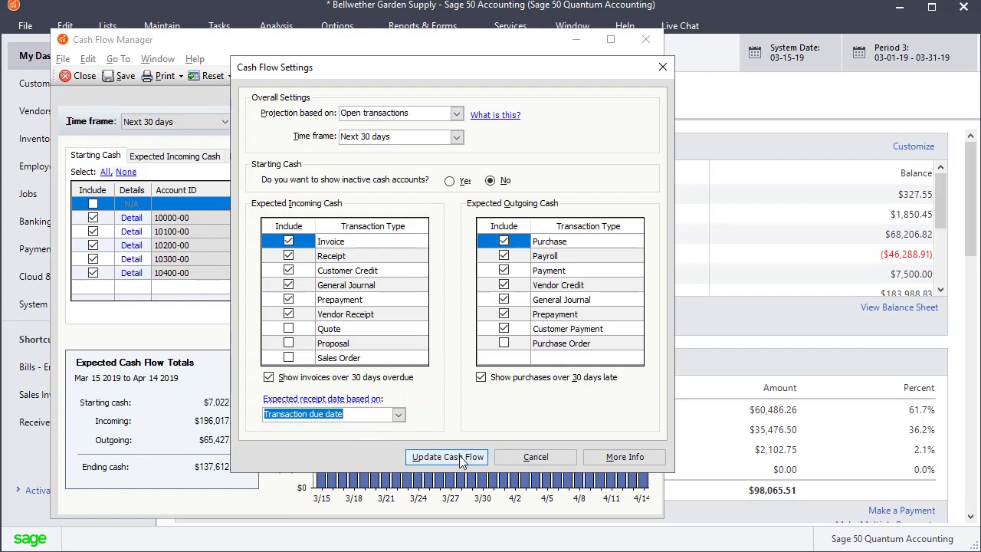
pyautogui.click(537, 457)
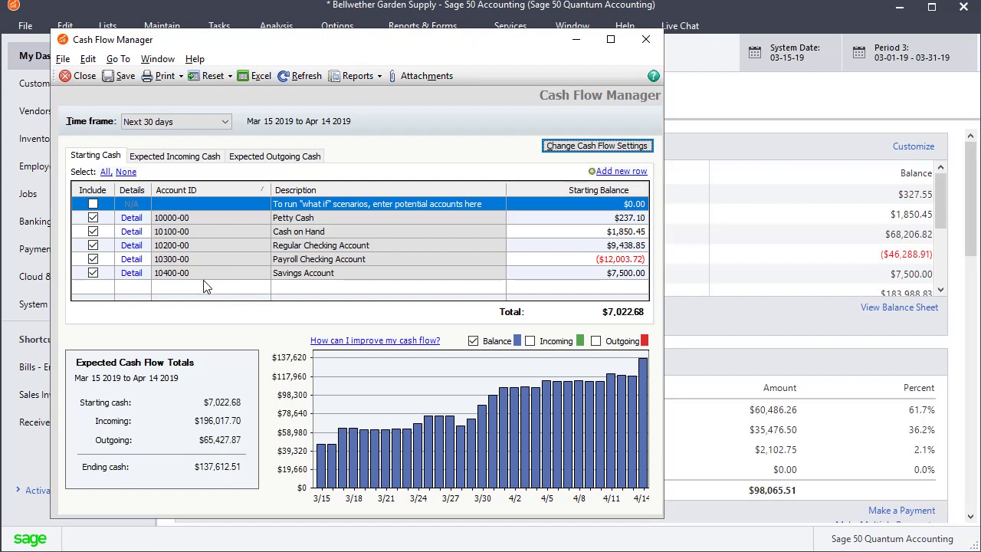
# Exclude the Petty Cash account from the starting cash.
pyautogui.click(93, 217)
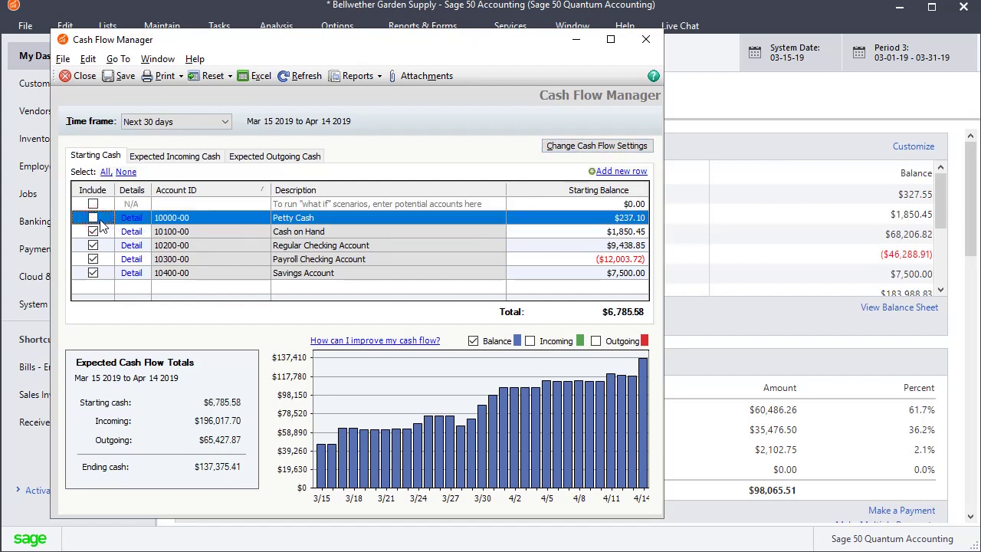
pyautogui.click(93, 218)
pyautogui.click(93, 218)
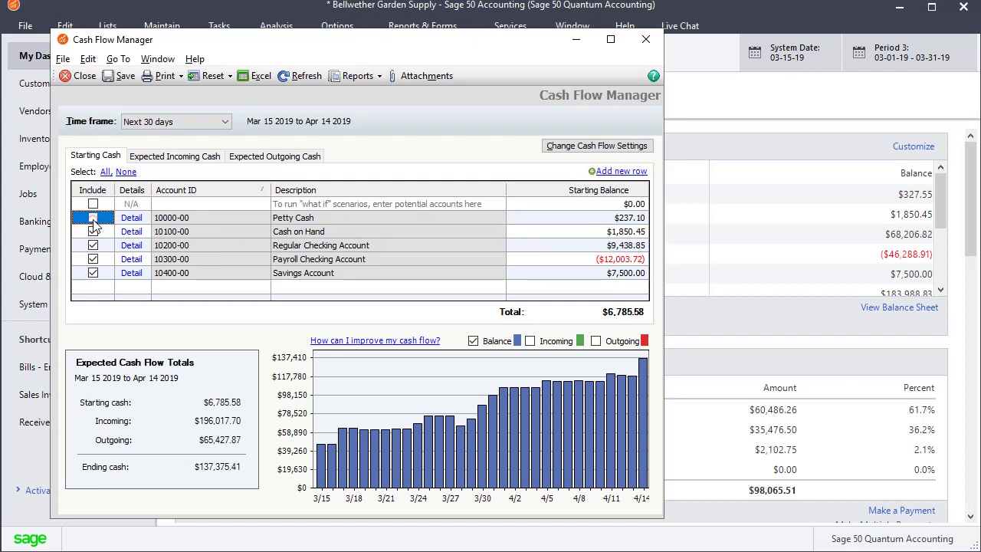
# Examine the expected incoming cash transactions, comparing the included entries with the excluded overdue ones.
pyautogui.click(172, 157)
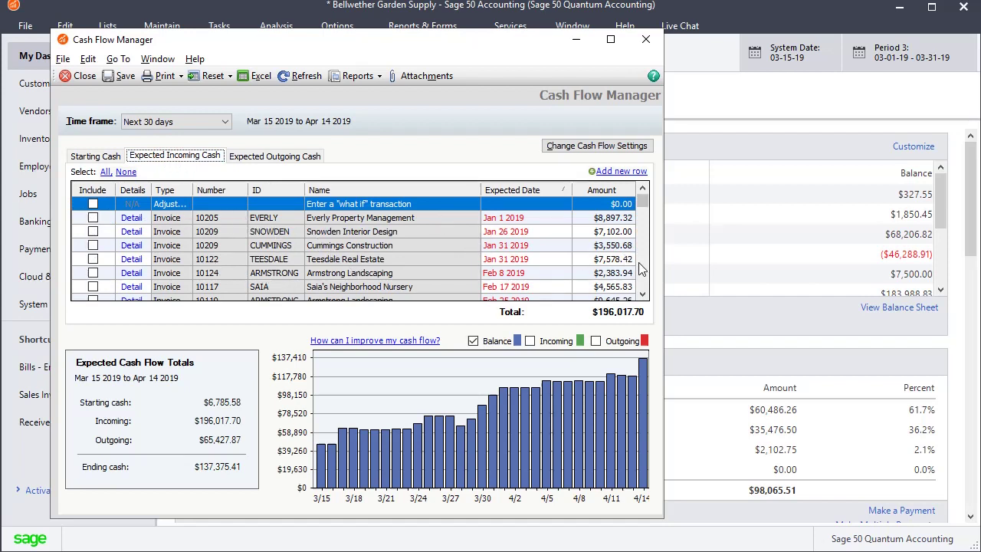
pyautogui.scroll(-5, 646, 285)
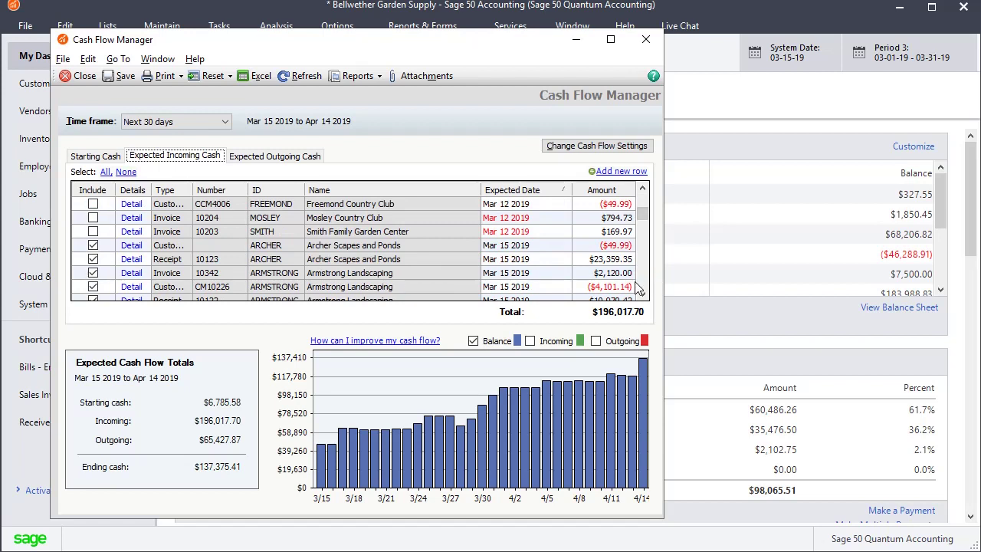
pyautogui.click(645, 285)
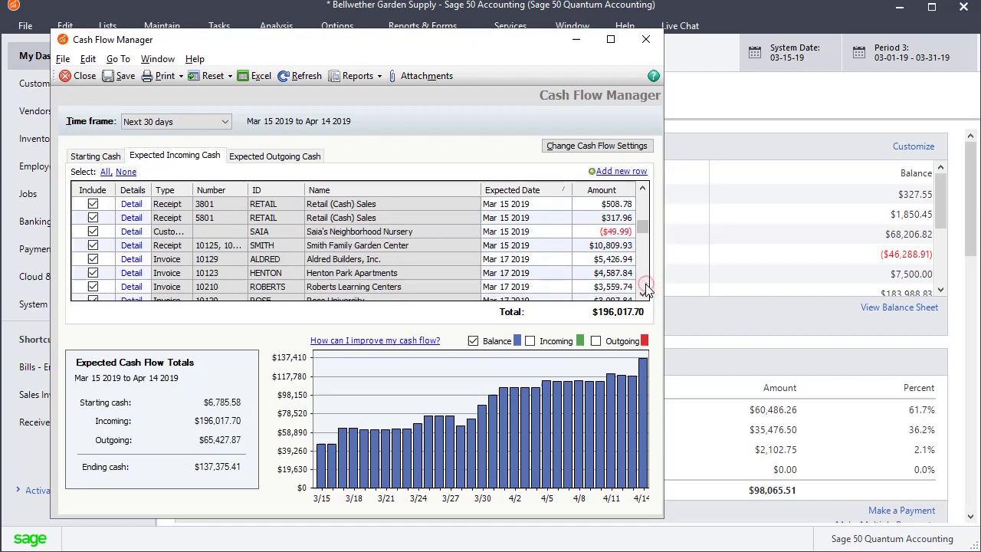
pyautogui.moveTo(644, 220)
pyautogui.mouseDown()
pyautogui.moveTo(642, 202)
pyautogui.moveTo(642, 215)
pyautogui.mouseUp()
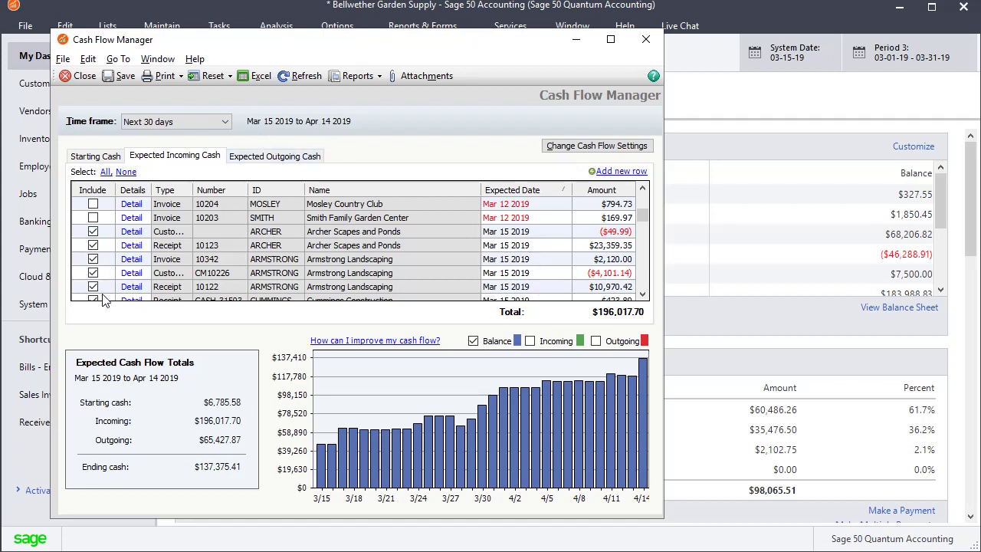
pyautogui.moveTo(644, 217); pyautogui.dragTo(645, 198)
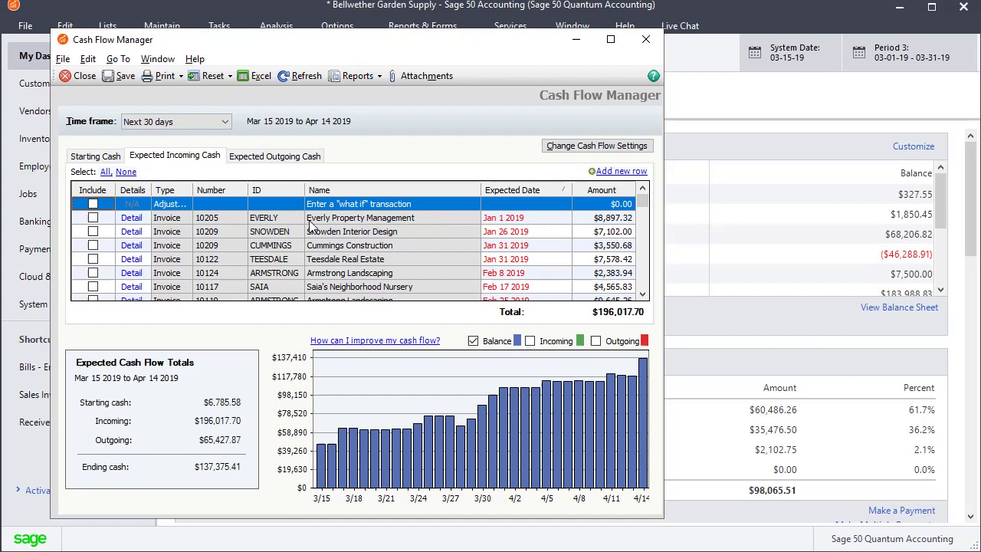
# Try to include the overdue Everly Property Management invoice in the incoming cash with its original expected date.
pyautogui.click(537, 218)
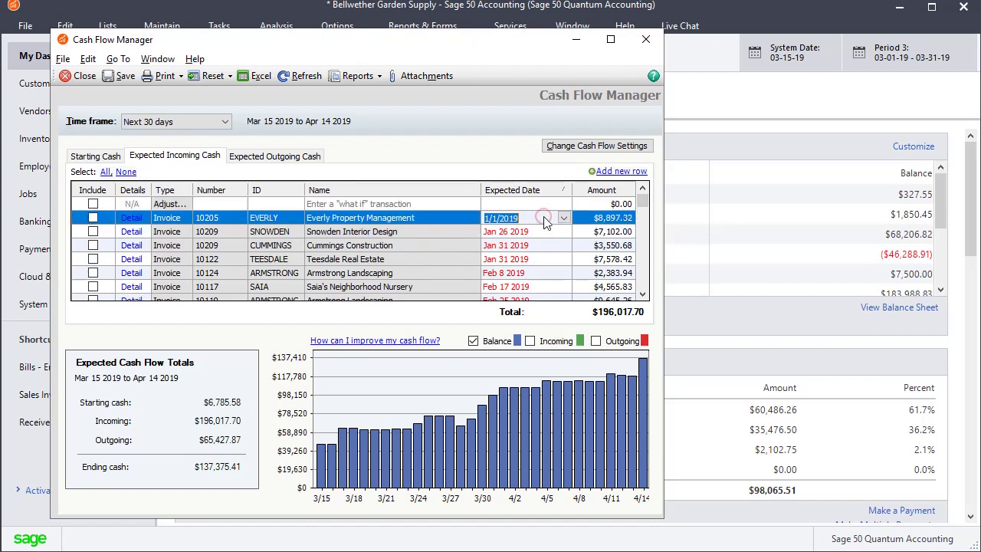
pyautogui.click(92, 218)
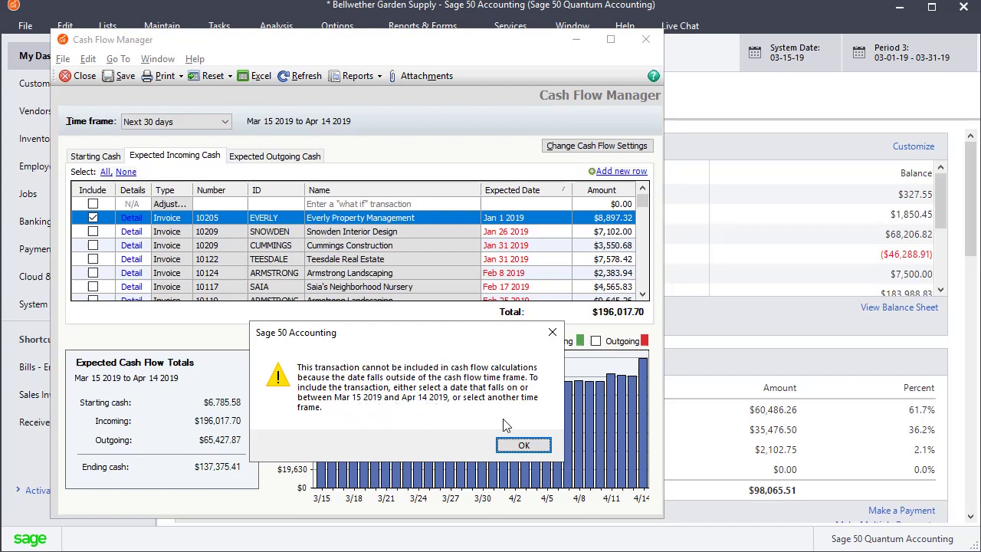
pyautogui.click(515, 446)
# Set the Everly Property Management invoice's expected date to Mar 20 2019 and include it in the projection.
pyautogui.click(537, 220)
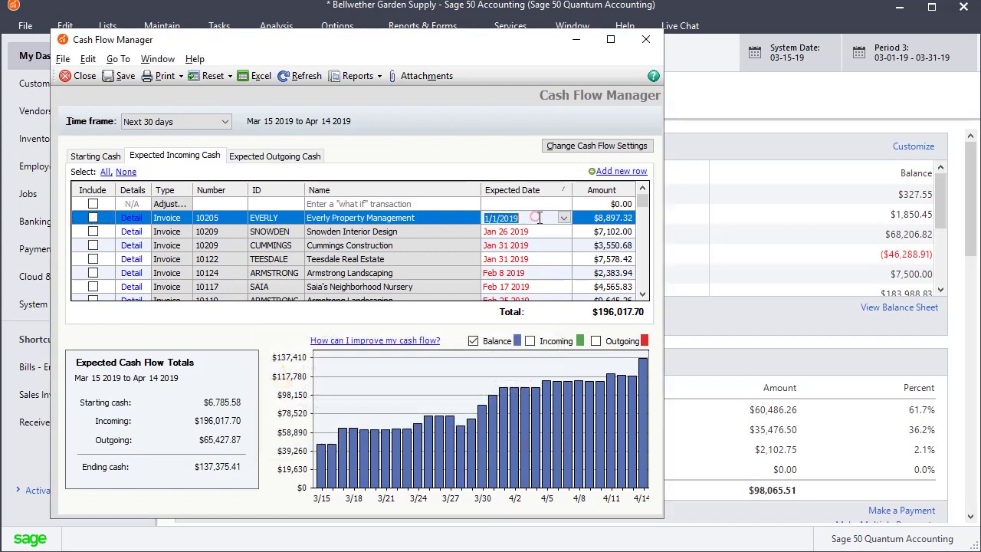
pyautogui.write('03')
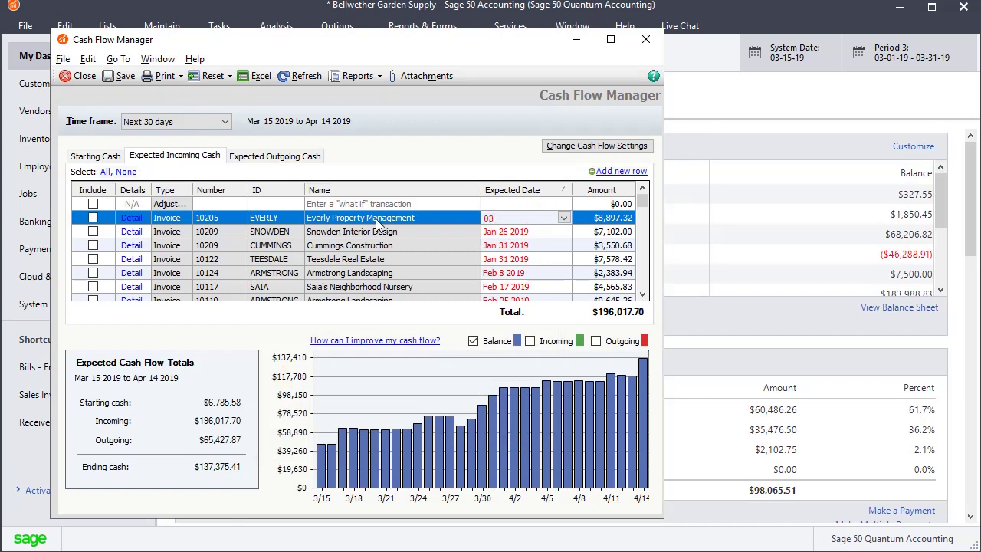
pyautogui.press('Tab')
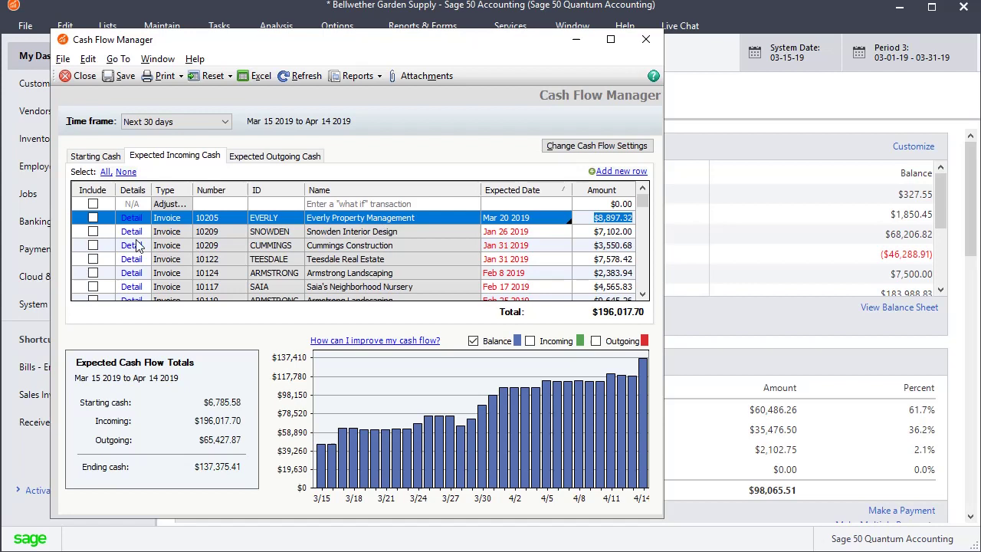
pyautogui.click(92, 219)
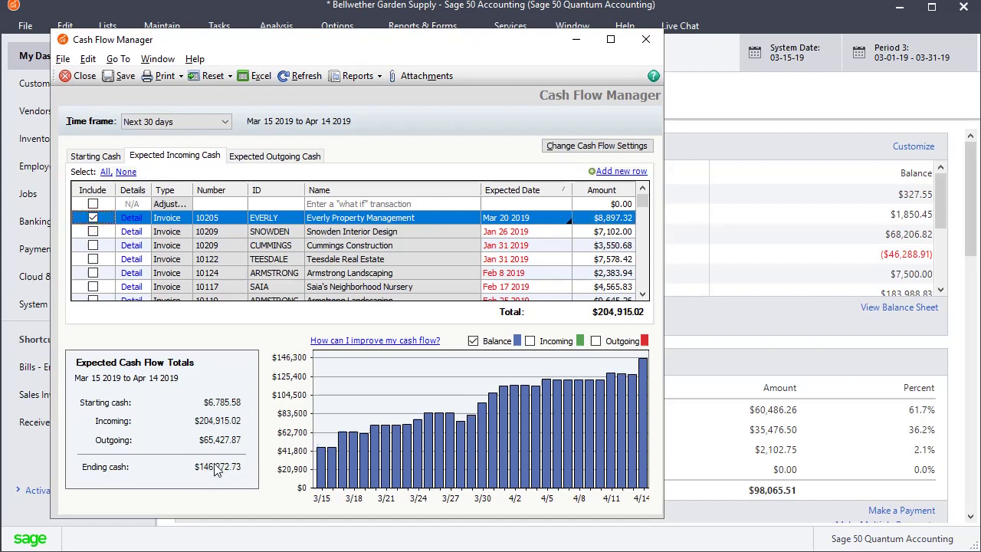
# Set the expected amount of the Everly Property Management invoice to $4,400.00.
pyautogui.moveTo(527, 418)
pyautogui.click(596, 222)
pyautogui.write('4400')
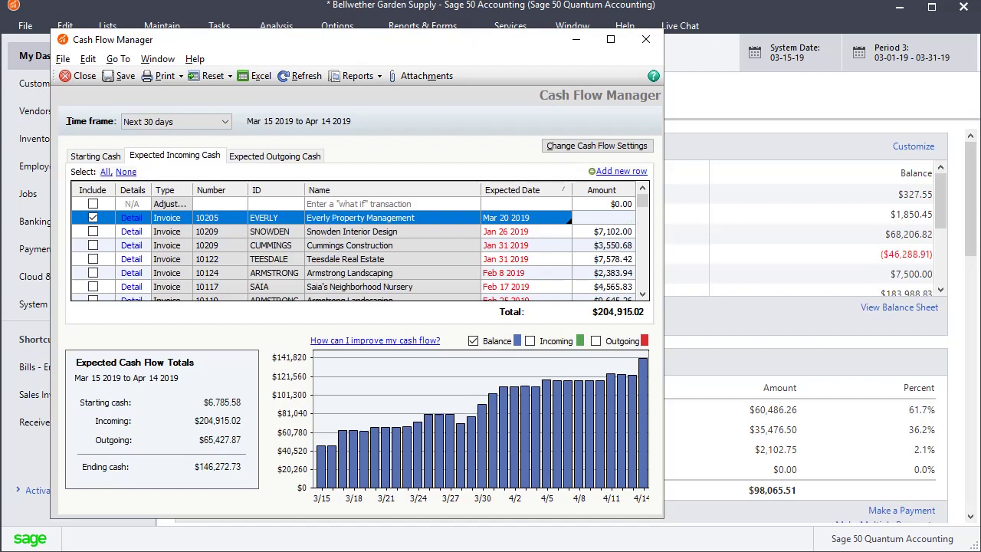
pyautogui.press('Return')
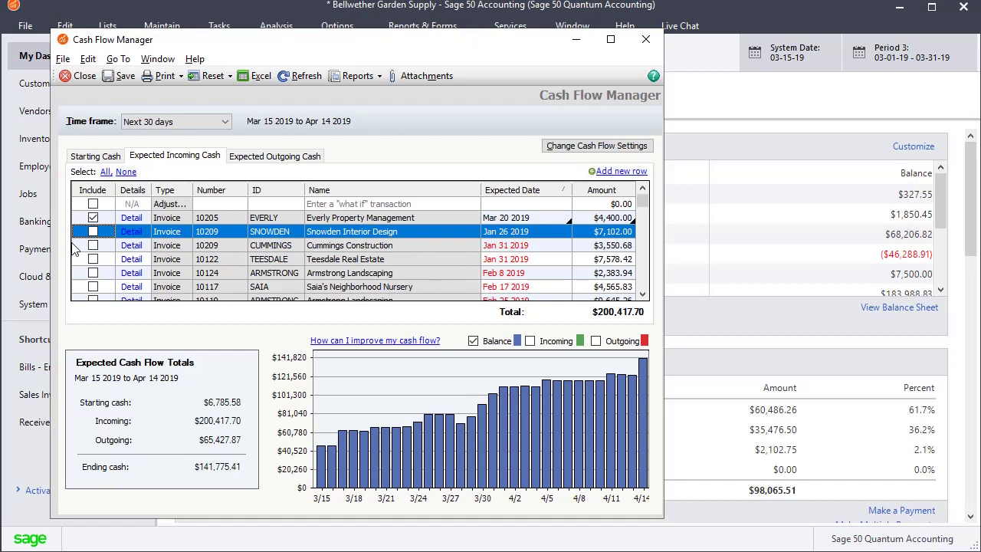
# Add a what-if incoming transaction named equipment, expected Mar 31 2019, for $5,000.00, and insert another blank what-if row.
pyautogui.click(644, 268)
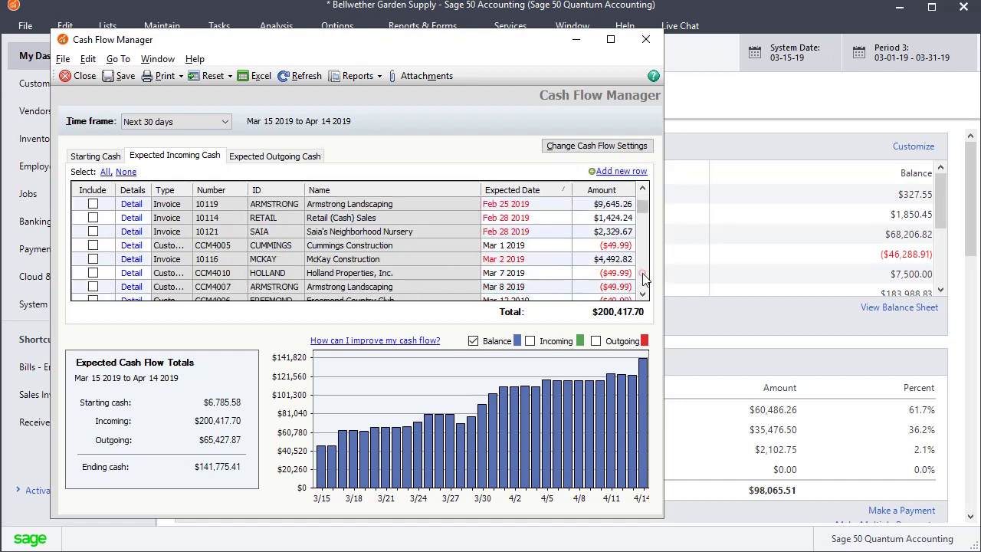
pyautogui.click(644, 266)
pyautogui.click(644, 265)
pyautogui.click(643, 201)
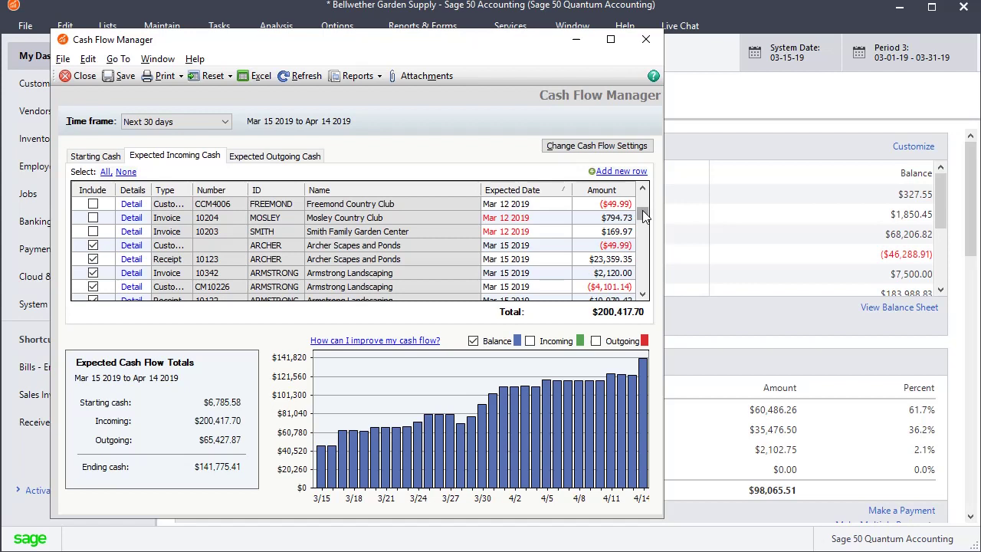
pyautogui.moveTo(642, 210); pyautogui.dragTo(644, 187)
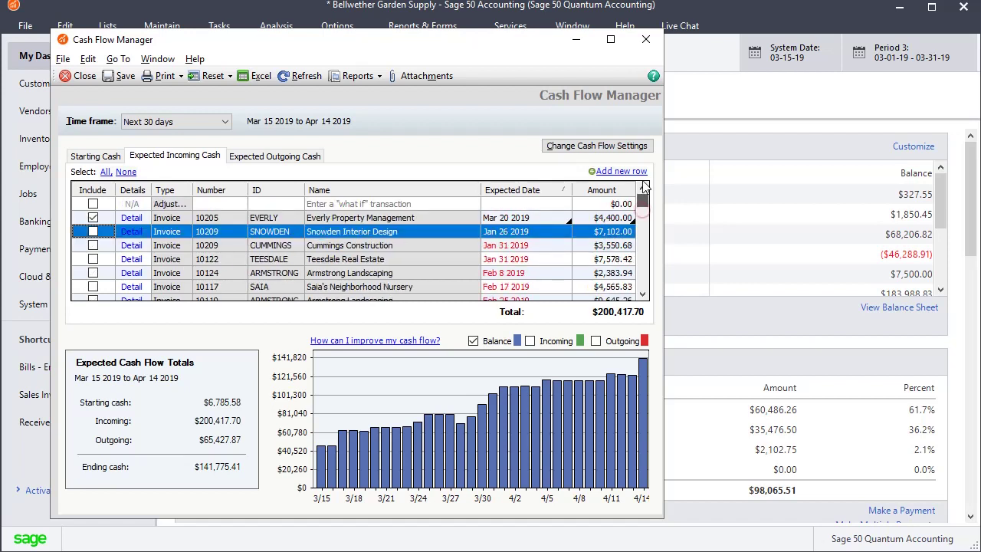
pyautogui.click(373, 206)
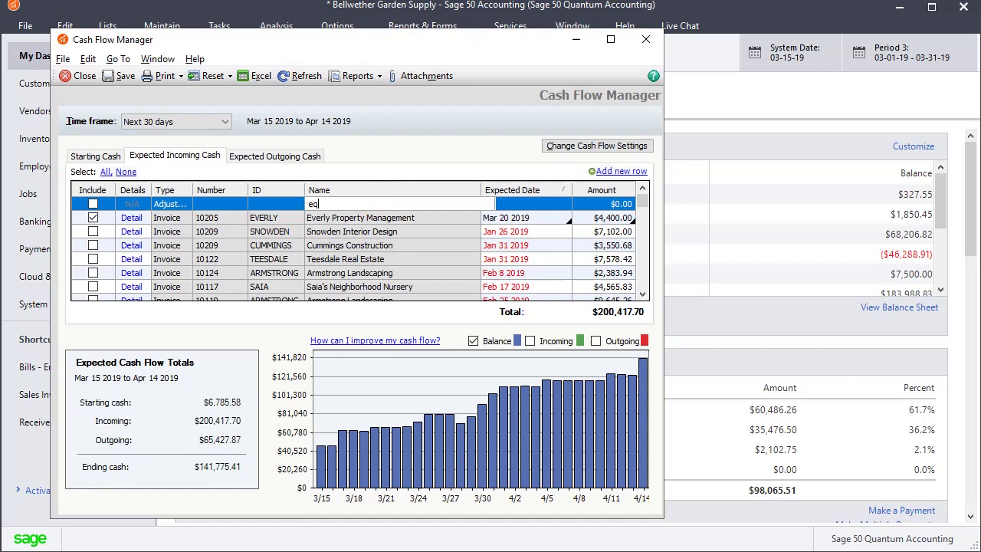
pyautogui.write('equipment')
pyautogui.press('Tab')
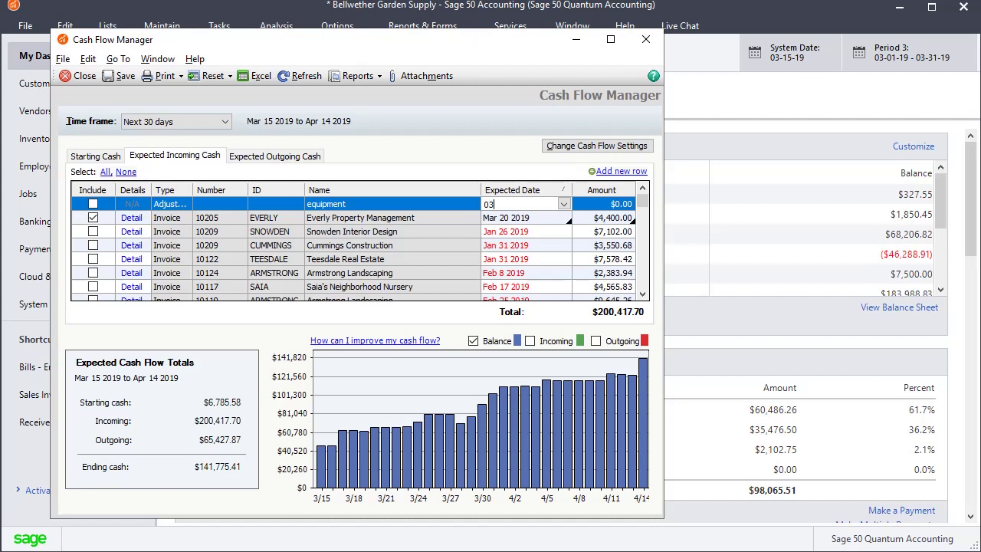
pyautogui.press('Tab')
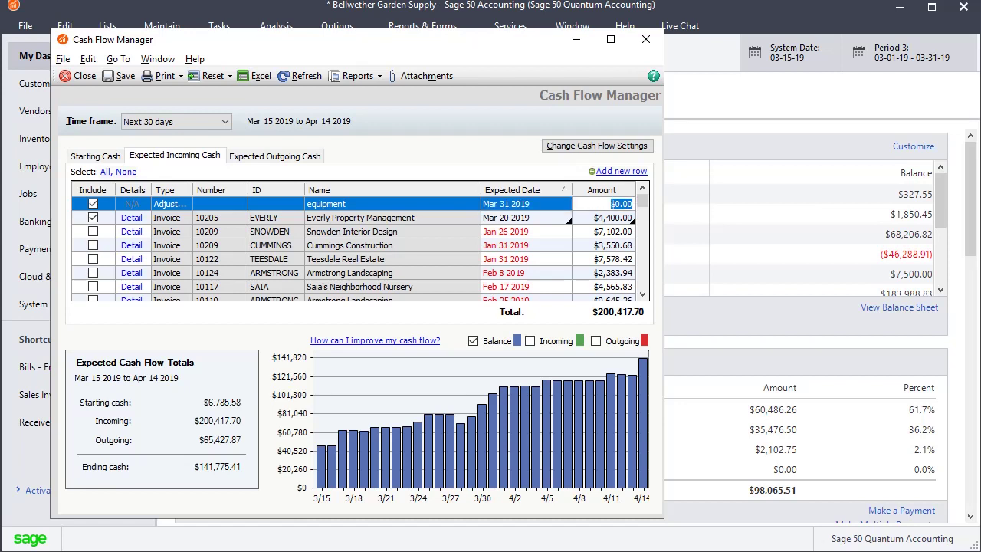
pyautogui.write('5000')
pyautogui.press('Tab')
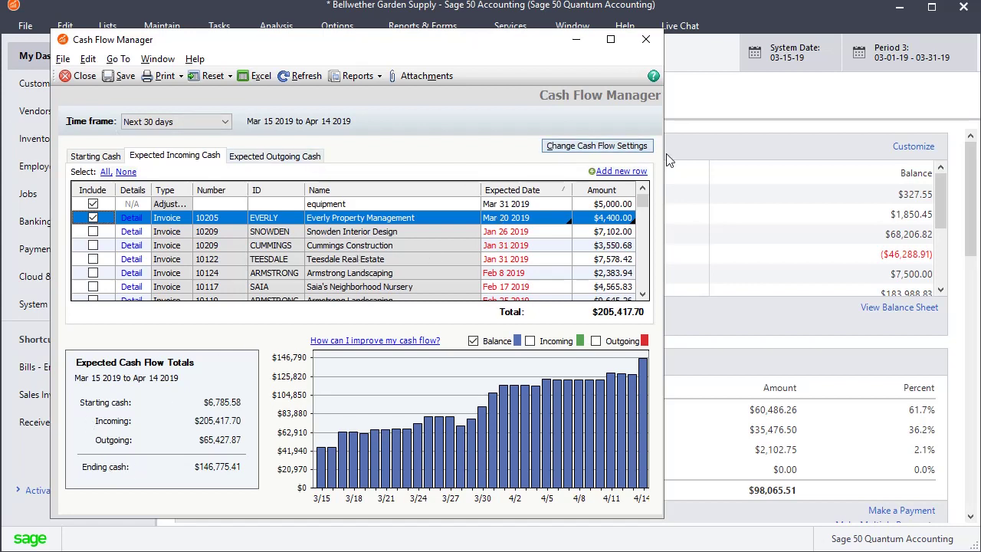
pyautogui.click(623, 171)
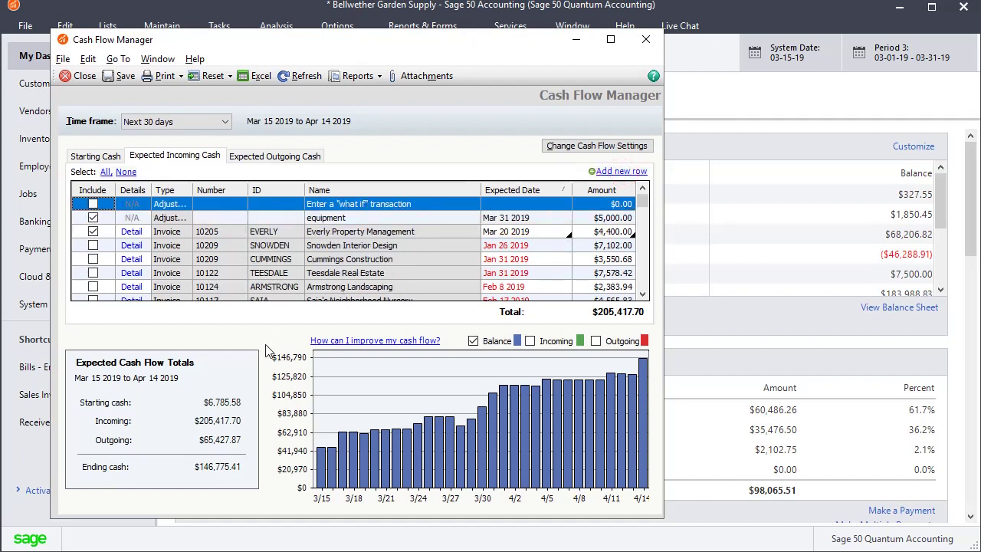
# In the expected outgoing cash, exclude payroll entry 1250 dated Mar 15 2019 from the projection.
pyautogui.click(253, 159)
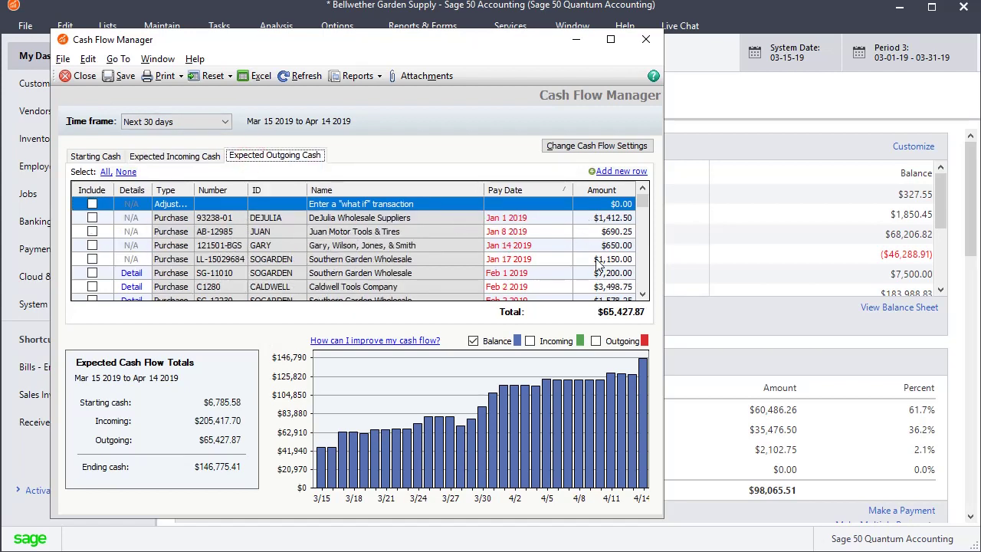
pyautogui.click(643, 284)
pyautogui.click(644, 284)
pyautogui.click(644, 282)
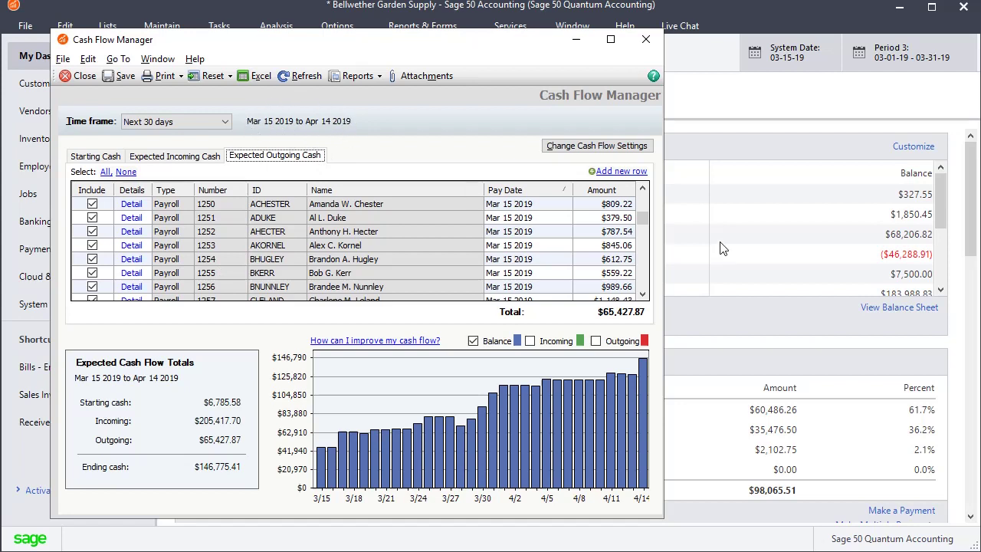
pyautogui.click(93, 206)
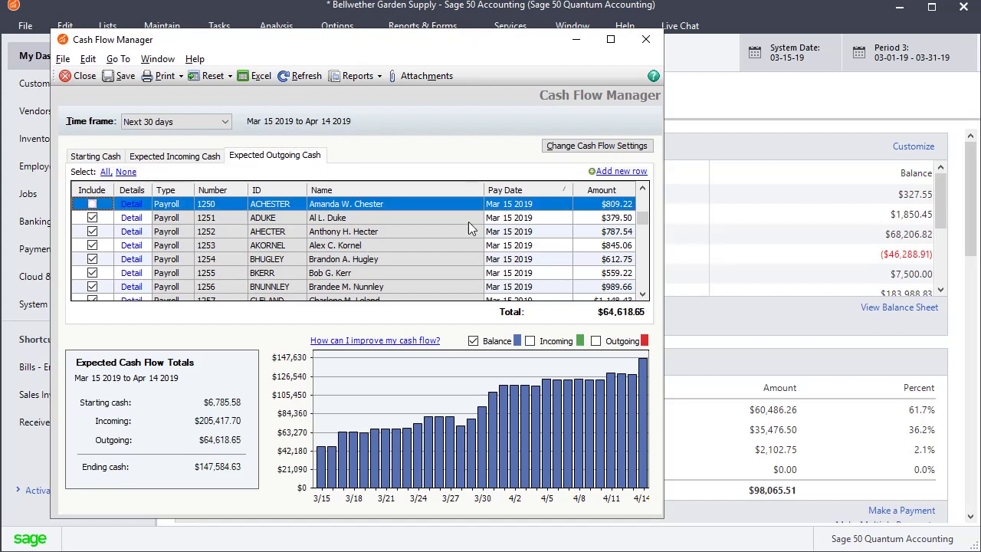
# Set the pay date of the overdue $15,270.10 Caldwell Tools Company purchase to Mar 22 2019 and include it in the projection.
pyautogui.click(640, 208)
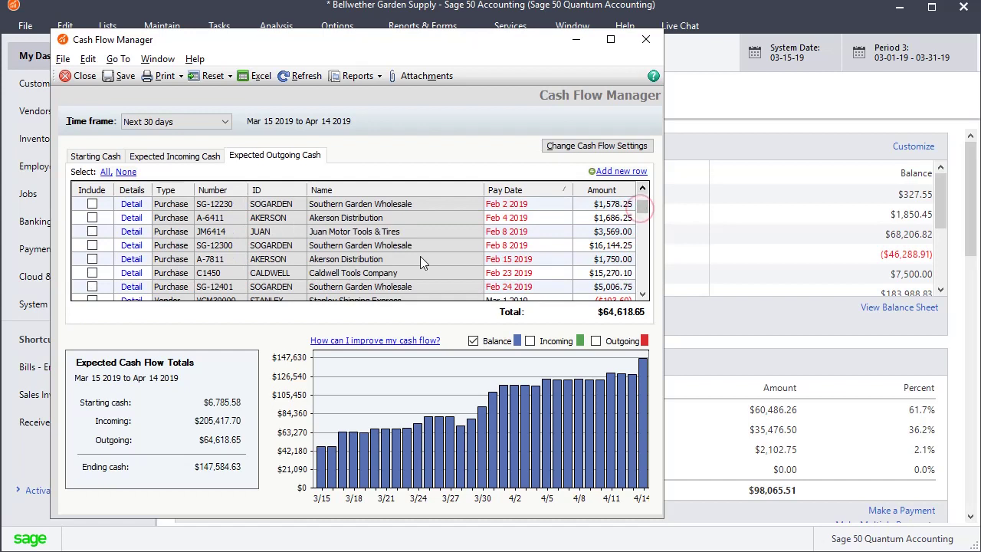
pyautogui.click(543, 274)
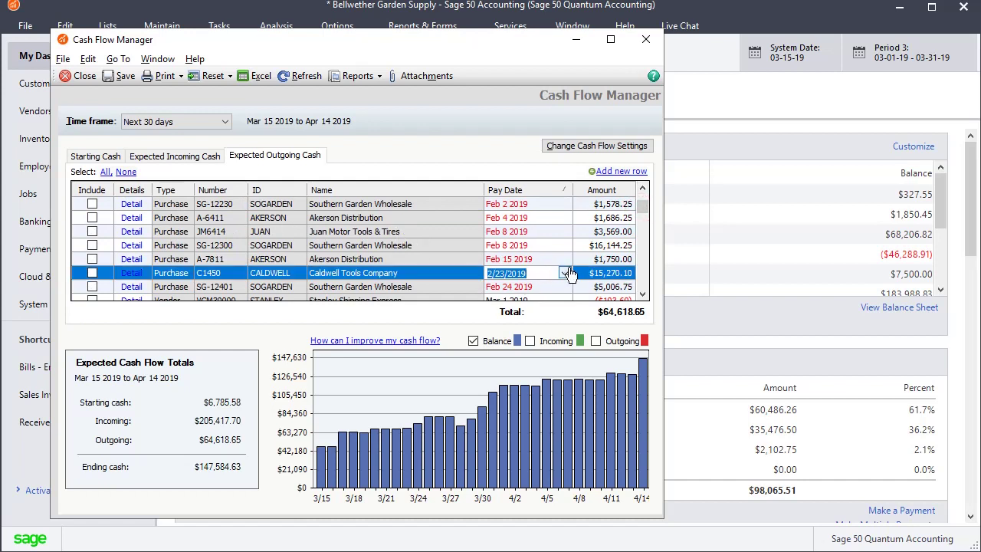
pyautogui.click(565, 273)
pyautogui.click(646, 295)
pyautogui.click(627, 368)
pyautogui.click(92, 272)
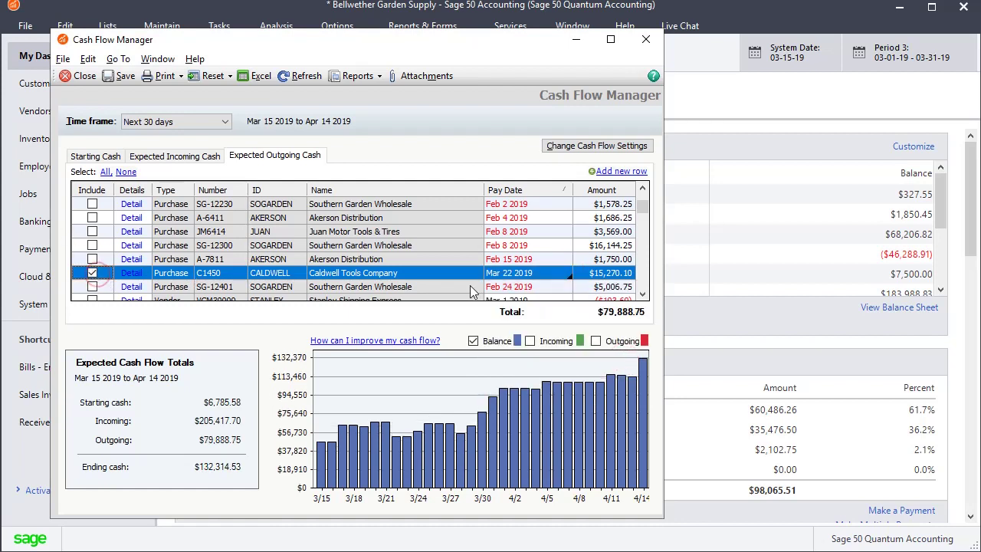